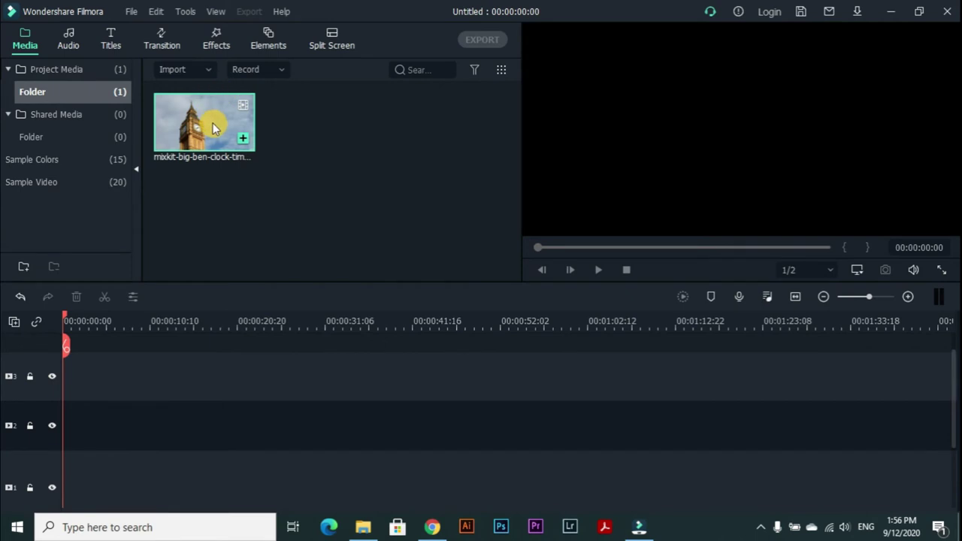
Drag the Big Ben clip from Project Media onto video track 1.
{"action": "left_click_drag", "start_coordinate": [212, 123], "coordinate": [73, 481]}
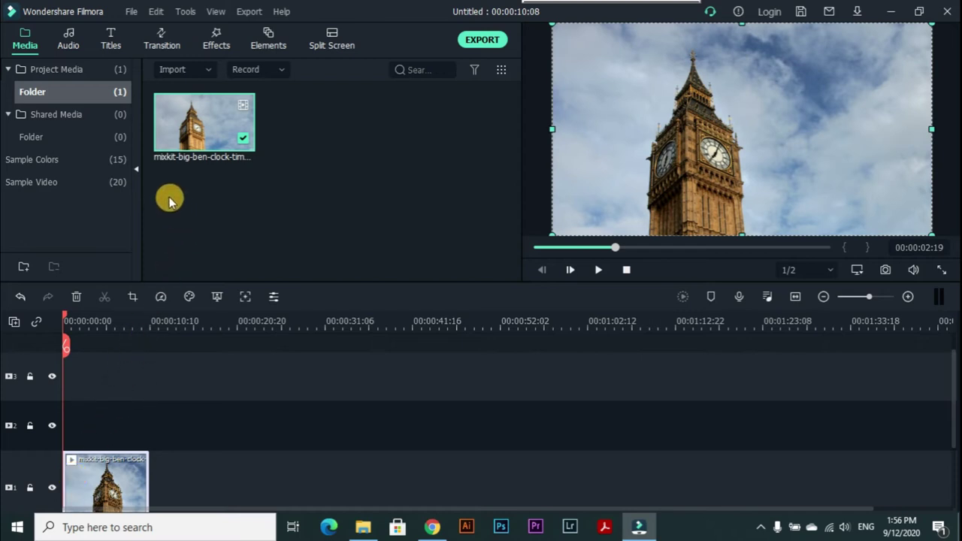
Place the Basic 6 title on track 2 above the Big Ben clip and open it for editing.
{"action": "left_click", "coordinate": [111, 44]}
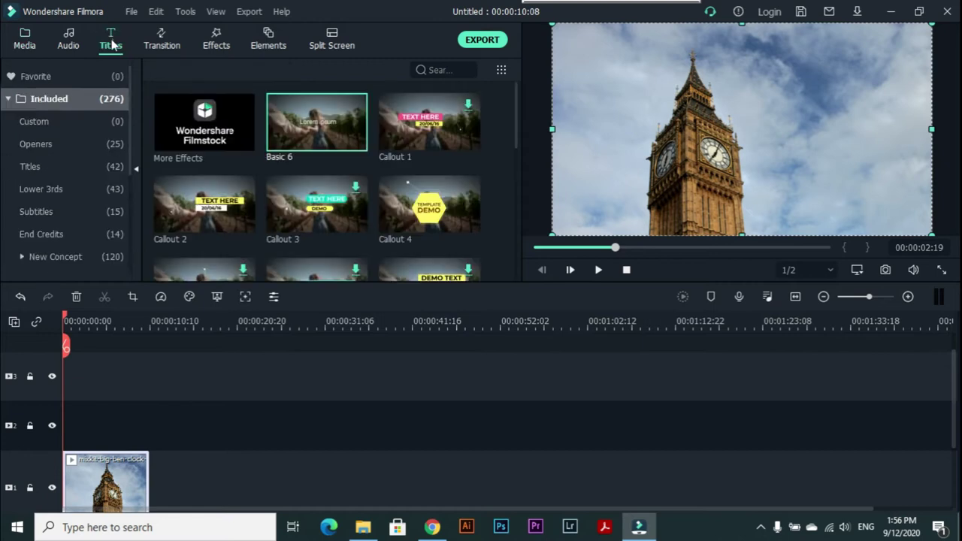
{"action": "mouse_move", "coordinate": [294, 150]}
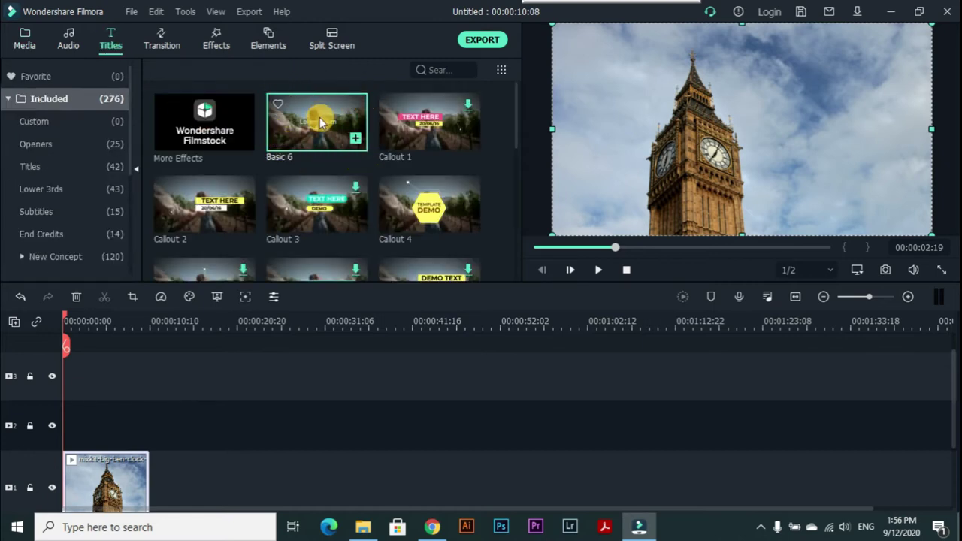
{"action": "left_click_drag", "start_coordinate": [319, 122], "coordinate": [85, 428]}
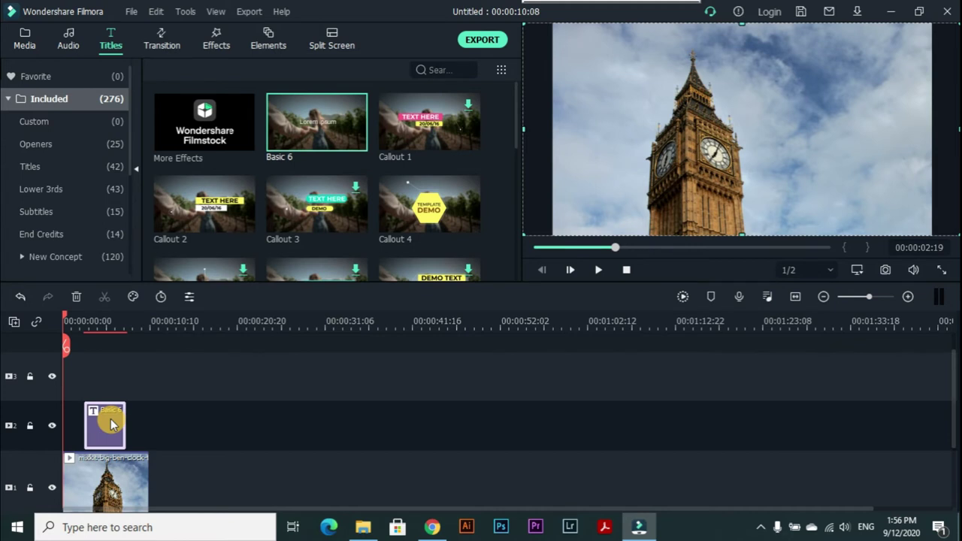
{"action": "double_click", "coordinate": [110, 423]}
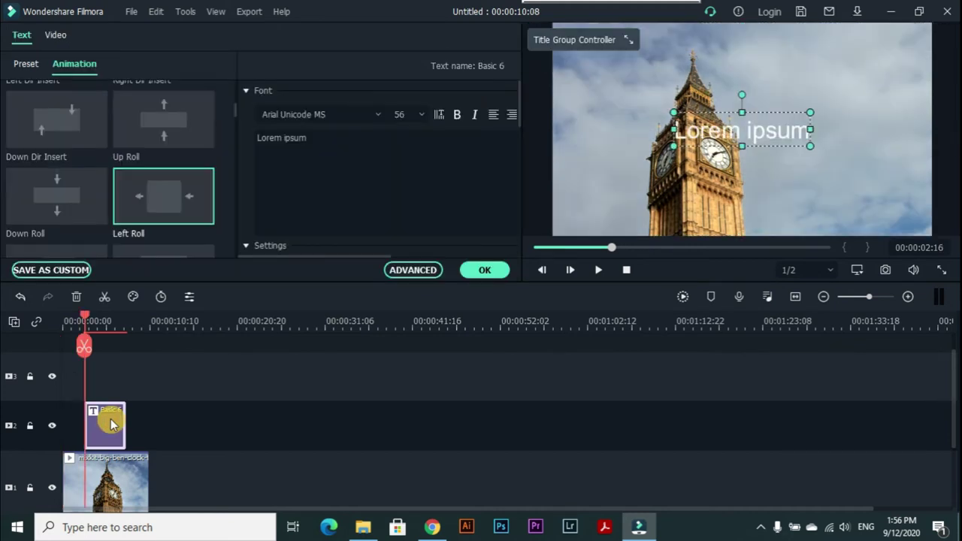
Replace the Lorem ipsum placeholder text with 'BIG BELL'.
{"action": "double_click", "coordinate": [308, 137]}
{"action": "left_click_drag", "start_coordinate": [308, 137], "coordinate": [258, 140]}
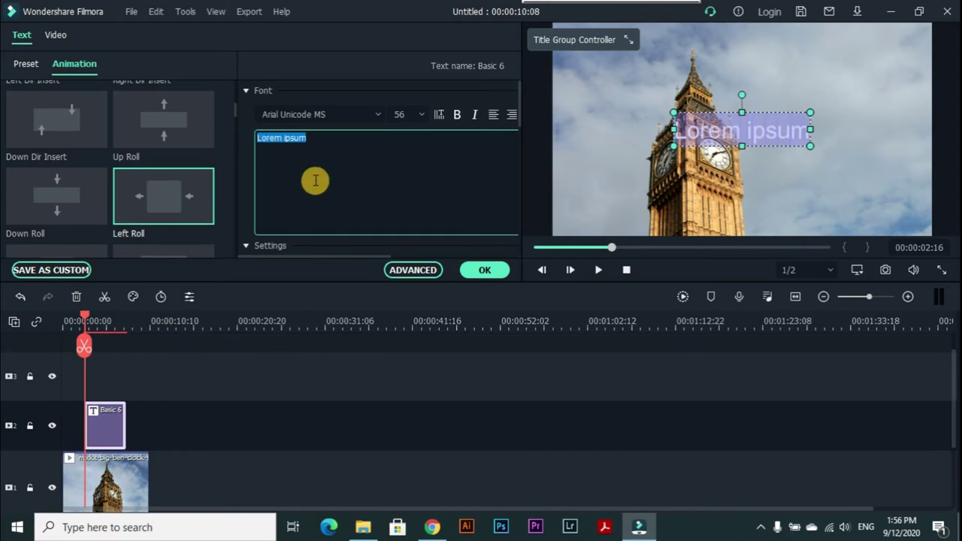
{"action": "type", "text": "V"}
{"action": "key", "text": "BackSpace"}
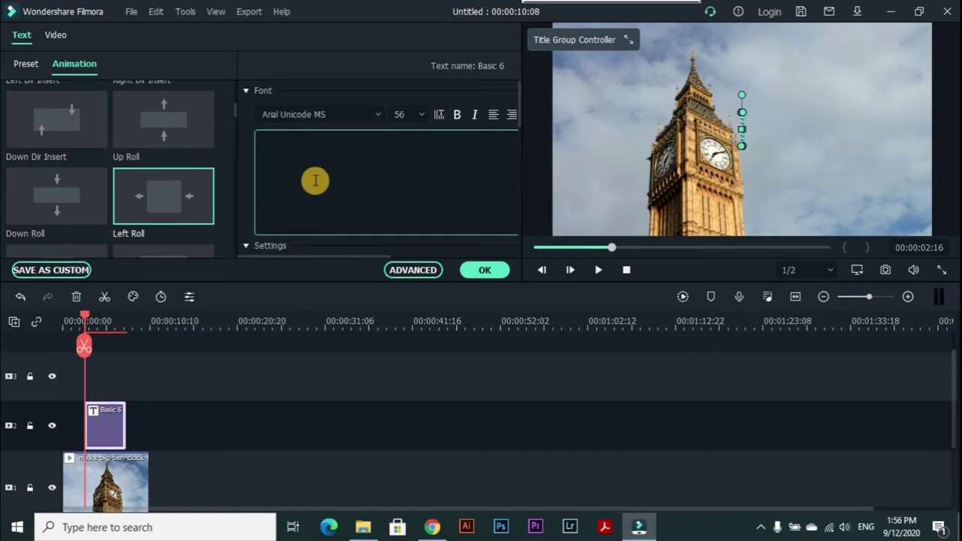
{"action": "type", "text": "BIG BELL"}
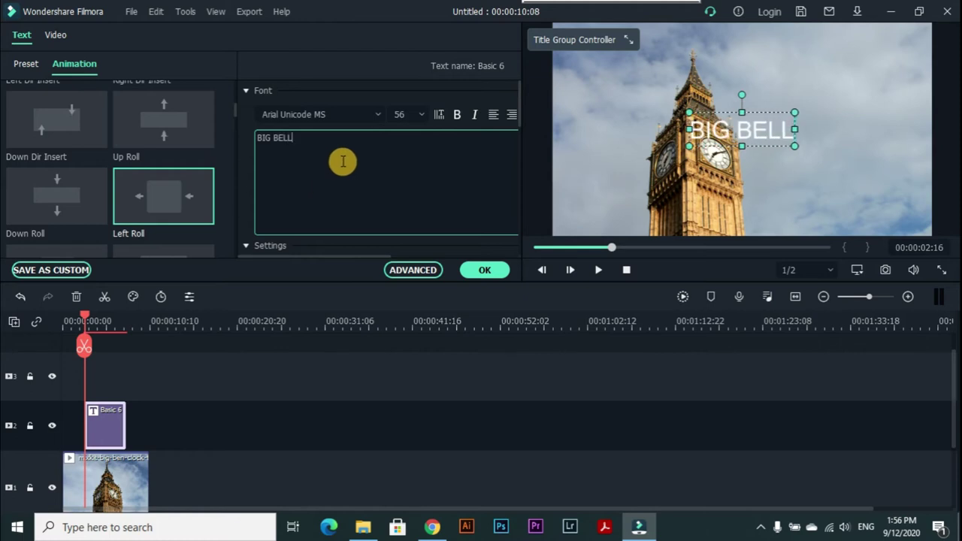
Set the title font to Impact at size 150 and apply the changes.
{"action": "left_click", "coordinate": [377, 114]}
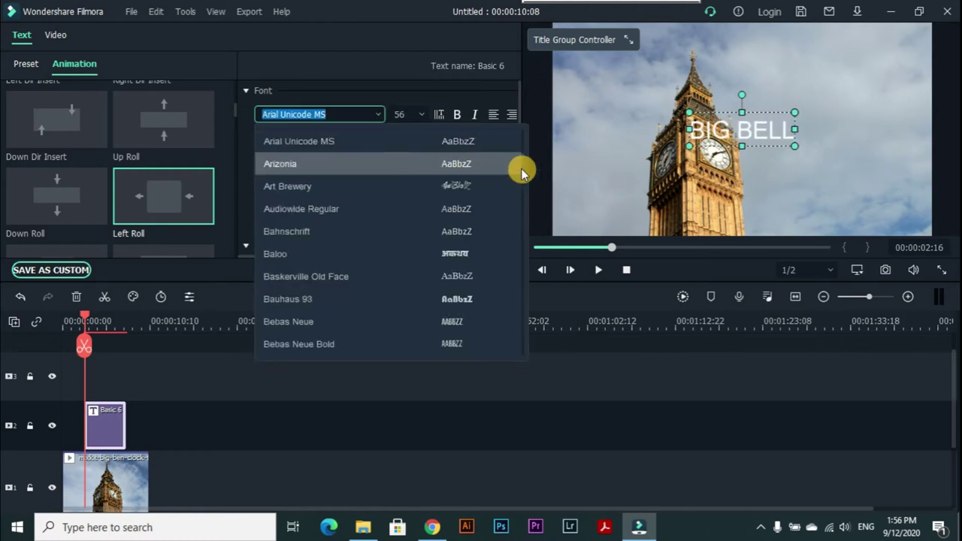
{"action": "left_click_drag", "start_coordinate": [524, 169], "coordinate": [518, 237]}
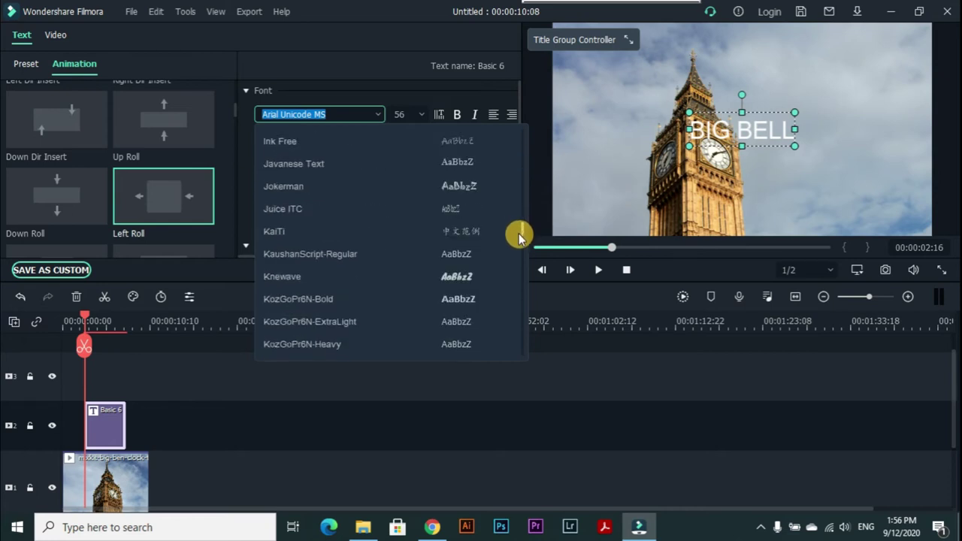
{"action": "left_click_drag", "start_coordinate": [520, 233], "coordinate": [519, 230]}
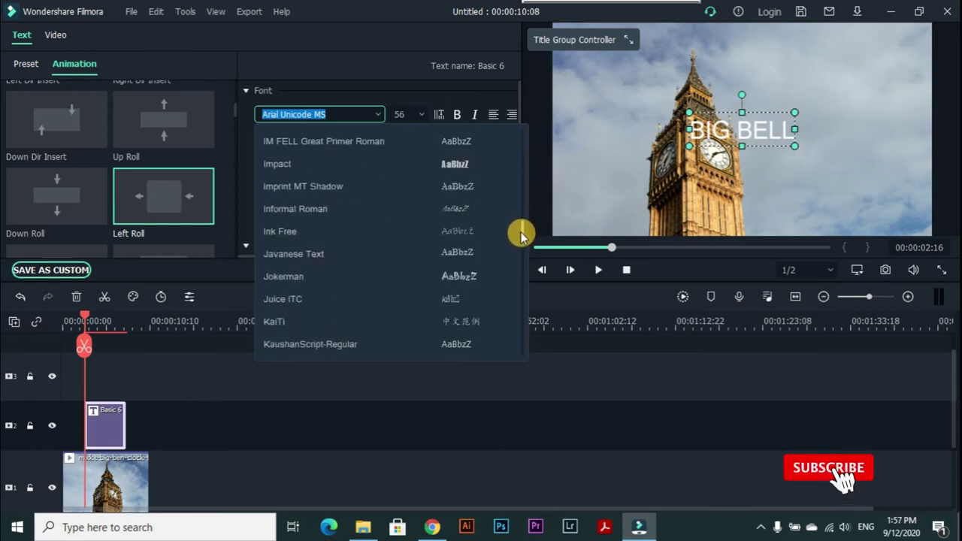
{"action": "left_click", "coordinate": [370, 165]}
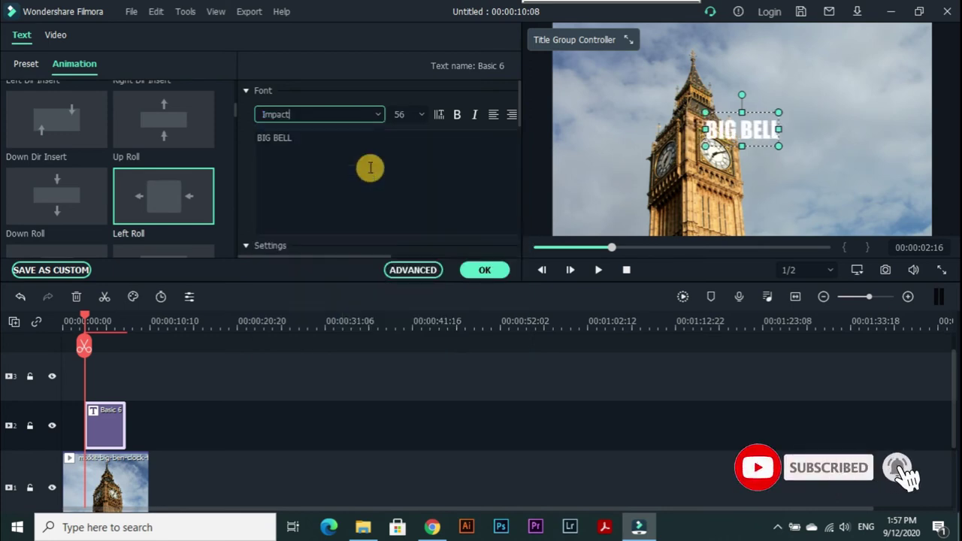
{"action": "double_click", "coordinate": [403, 111]}
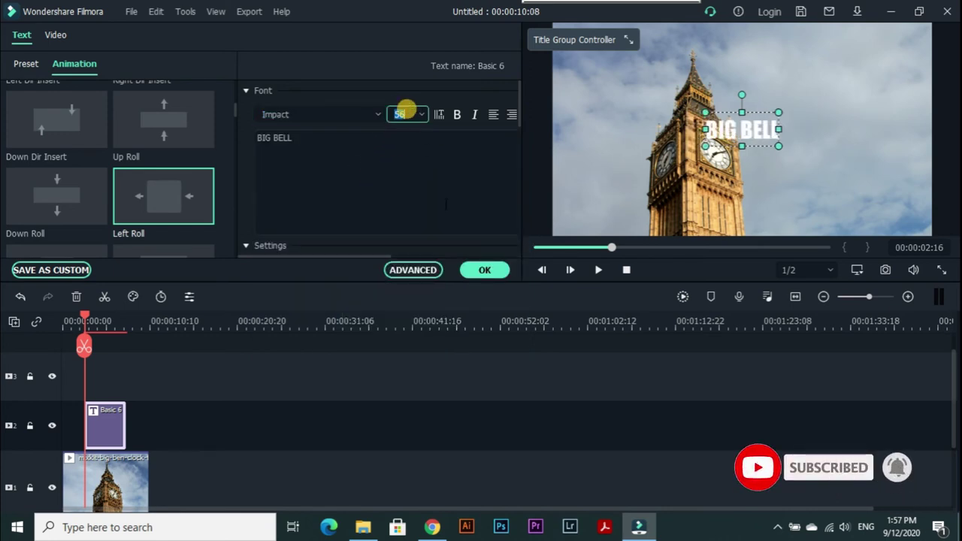
{"action": "type", "text": "150"}
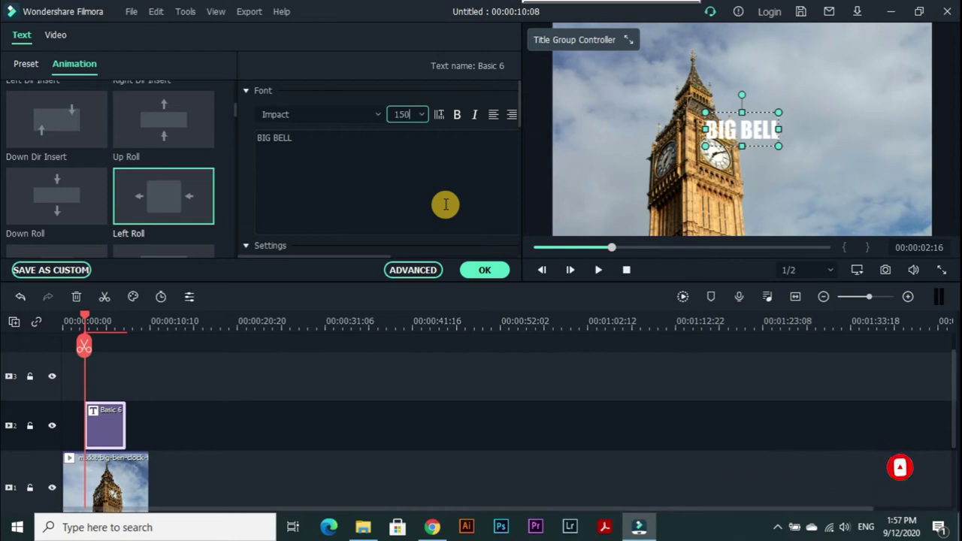
{"action": "left_click", "coordinate": [484, 270]}
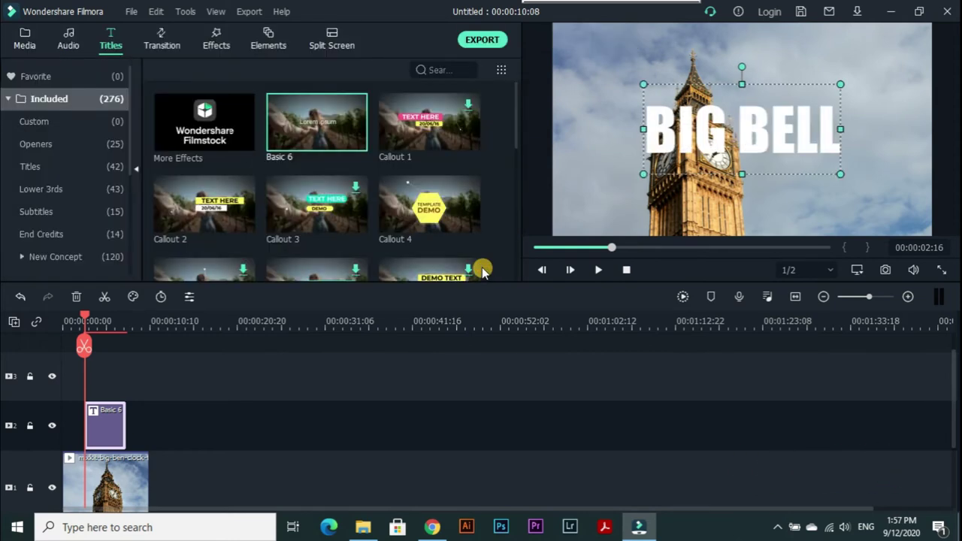
Move BIG BELL down and left over the tower and apply the Left Roll animation.
{"action": "left_click_drag", "start_coordinate": [762, 149], "coordinate": [723, 190]}
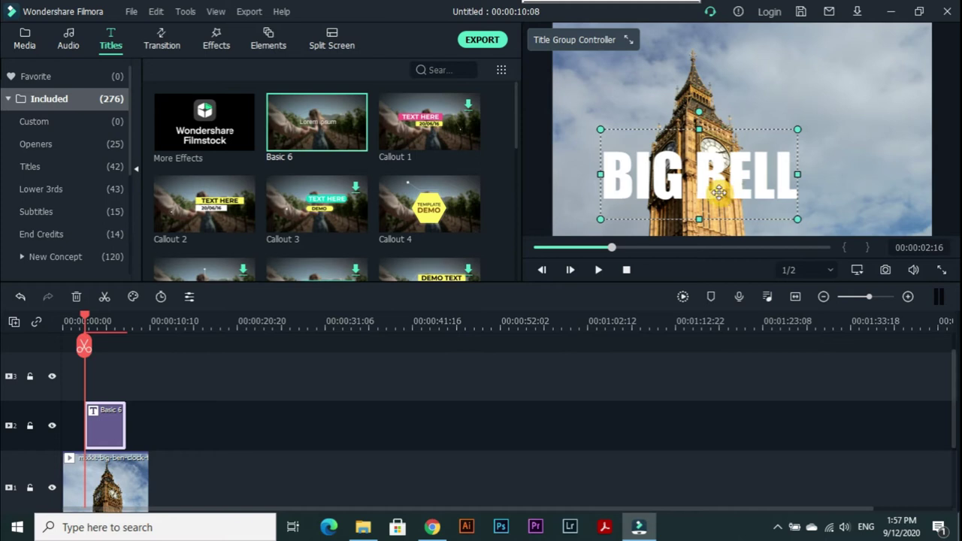
{"action": "double_click", "coordinate": [118, 427]}
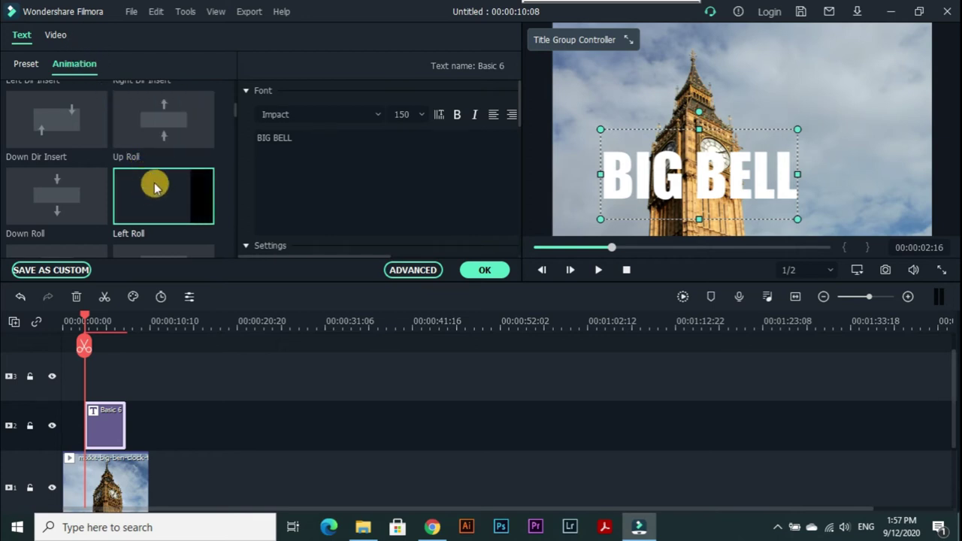
{"action": "scroll", "coordinate": [234, 103], "scroll_direction": "up", "scroll_amount": 5}
{"action": "scroll", "coordinate": [233, 105], "scroll_direction": "down", "scroll_amount": 3}
{"action": "scroll", "coordinate": [233, 103], "scroll_direction": "down", "scroll_amount": 2}
{"action": "scroll", "coordinate": [233, 107], "scroll_direction": "down", "scroll_amount": 2}
{"action": "scroll", "coordinate": [232, 113], "scroll_direction": "down", "scroll_amount": 2}
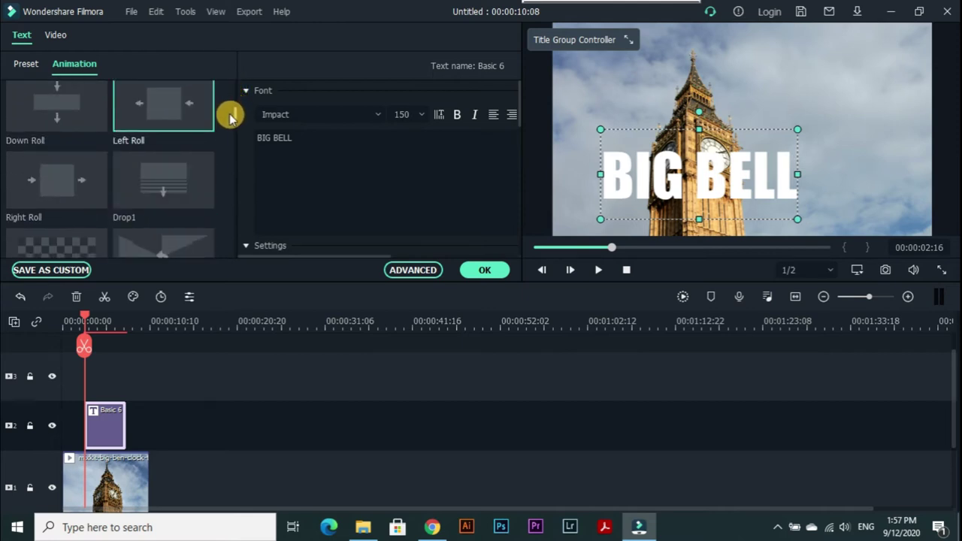
{"action": "scroll", "coordinate": [231, 112], "scroll_direction": "up", "scroll_amount": 2}
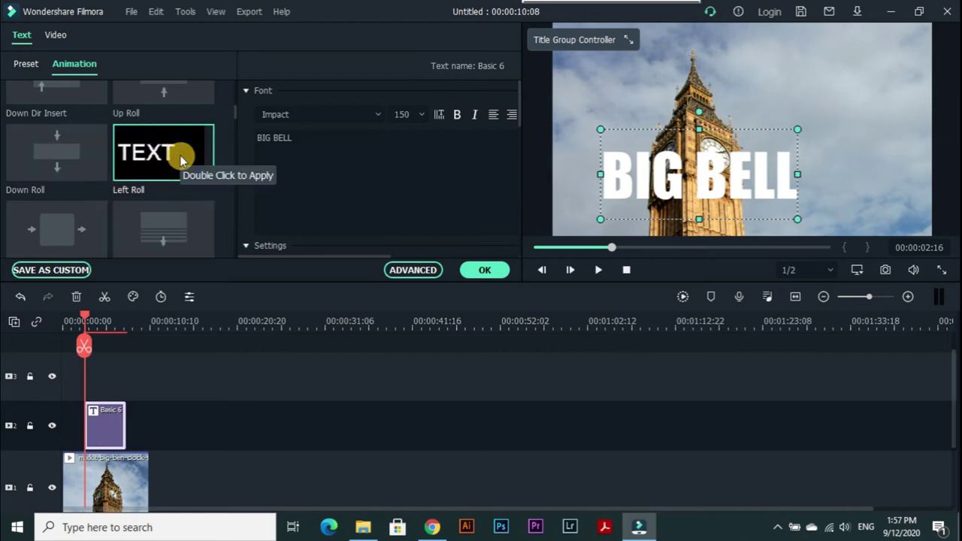
{"action": "double_click", "coordinate": [180, 160]}
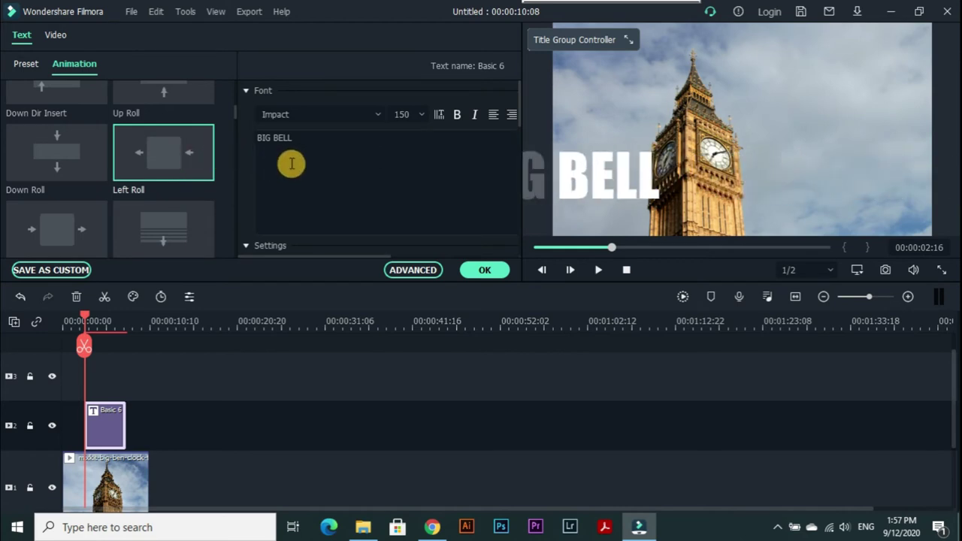
{"action": "left_click", "coordinate": [484, 271]}
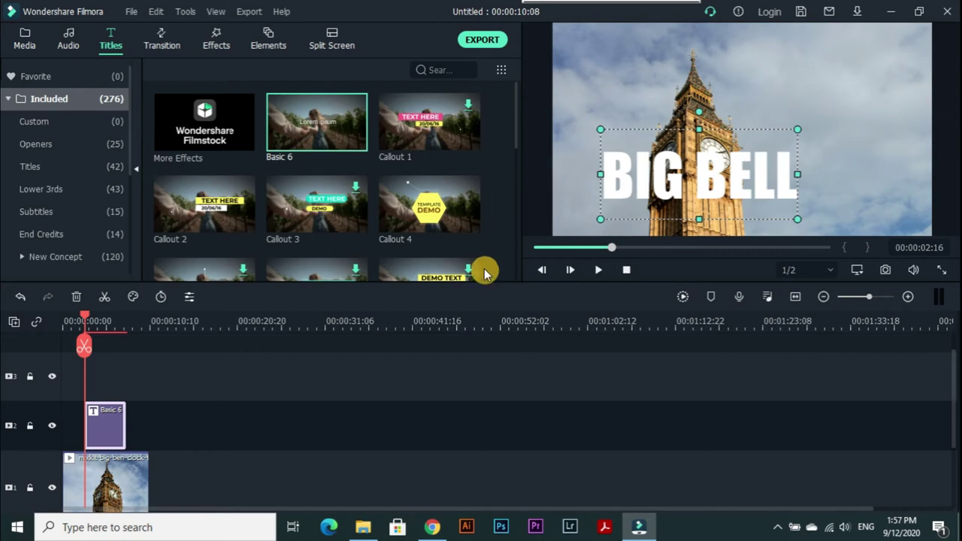
Add a second Big Ben clip on track 3 and apply the Utility Image Mask effect to it.
{"action": "left_click", "coordinate": [25, 34]}
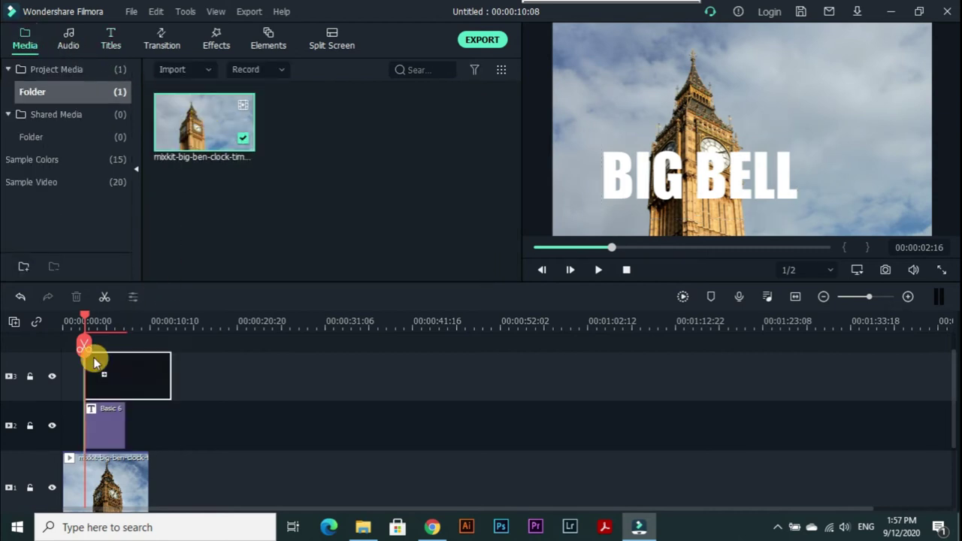
{"action": "left_click_drag", "start_coordinate": [172, 213], "coordinate": [67, 375]}
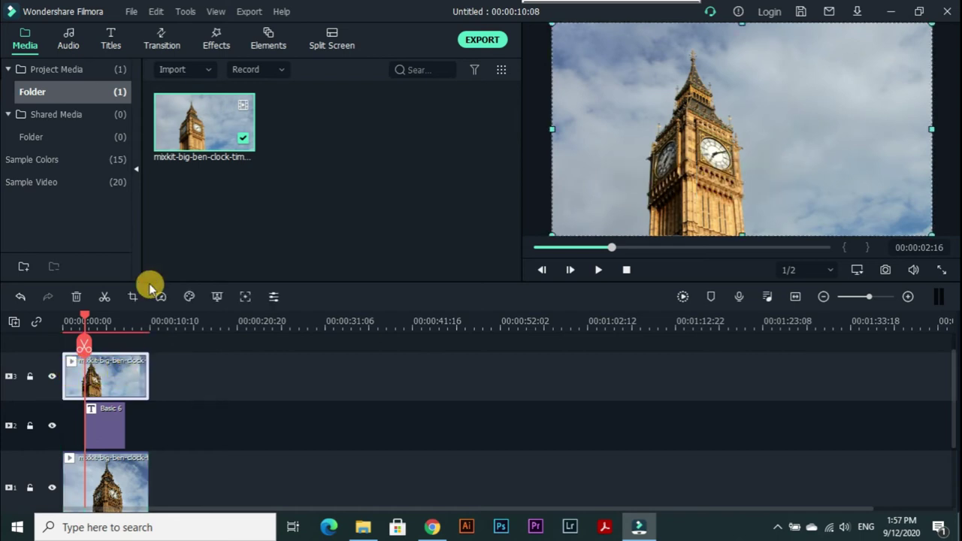
{"action": "left_click", "coordinate": [218, 36]}
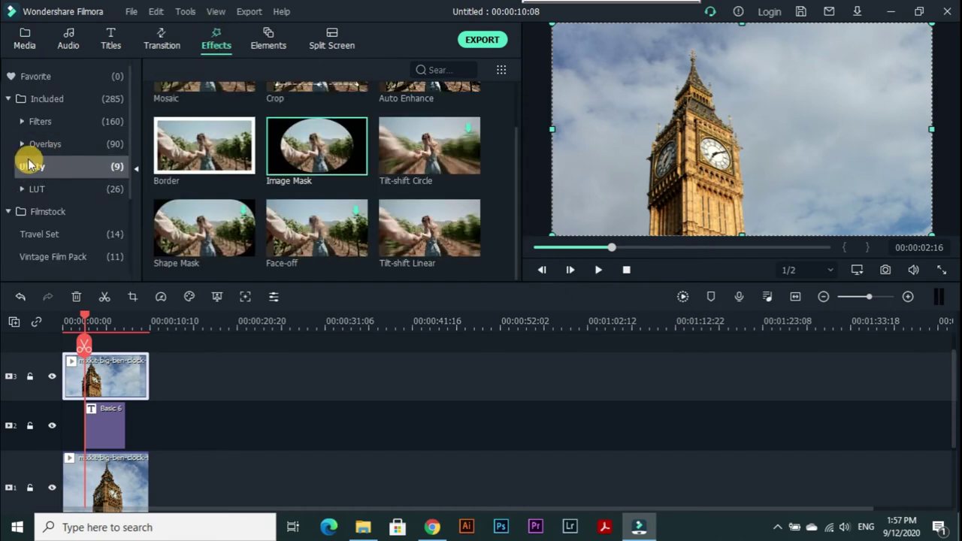
{"action": "mouse_move", "coordinate": [326, 188]}
{"action": "mouse_move", "coordinate": [289, 175]}
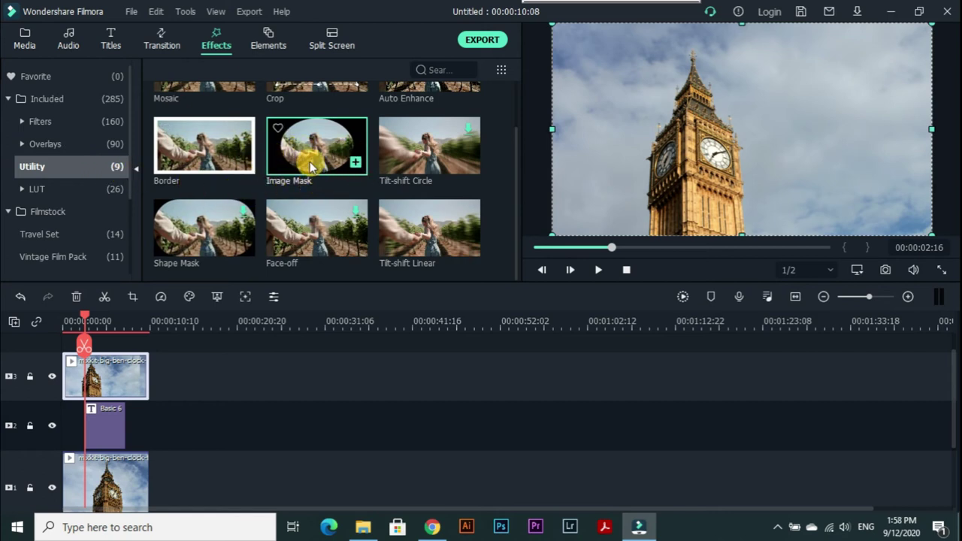
{"action": "left_click_drag", "start_coordinate": [317, 154], "coordinate": [98, 379]}
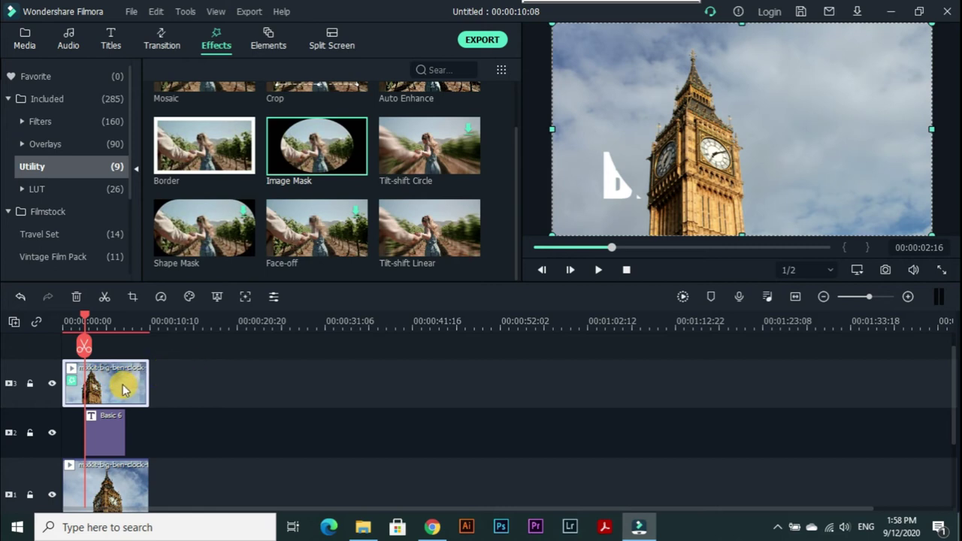
Switch the top Big Ben clip's Image Mask to the rectangle preset mask.
{"action": "double_click", "coordinate": [123, 384]}
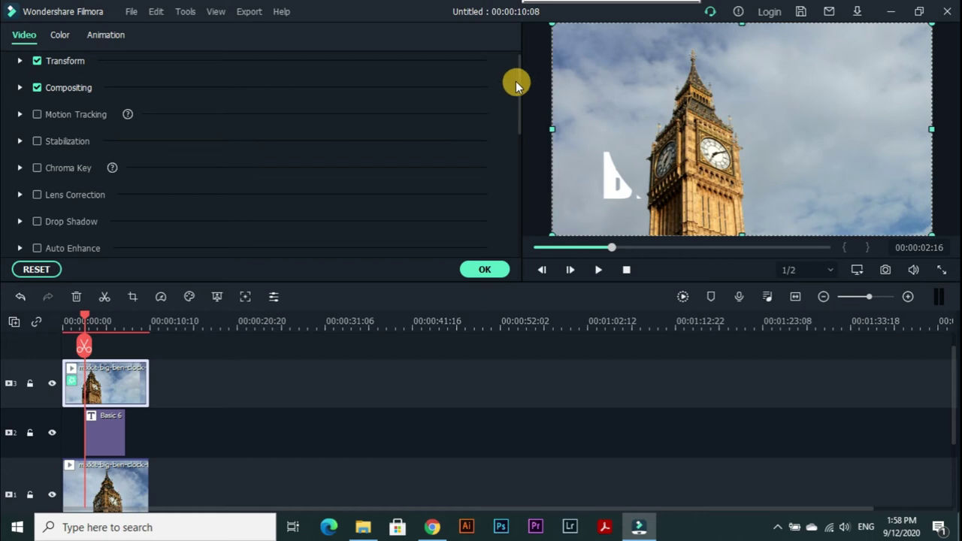
{"action": "scroll", "coordinate": [455, 92], "scroll_direction": "down", "scroll_amount": 2}
{"action": "scroll", "coordinate": [456, 93], "scroll_direction": "down", "scroll_amount": 2}
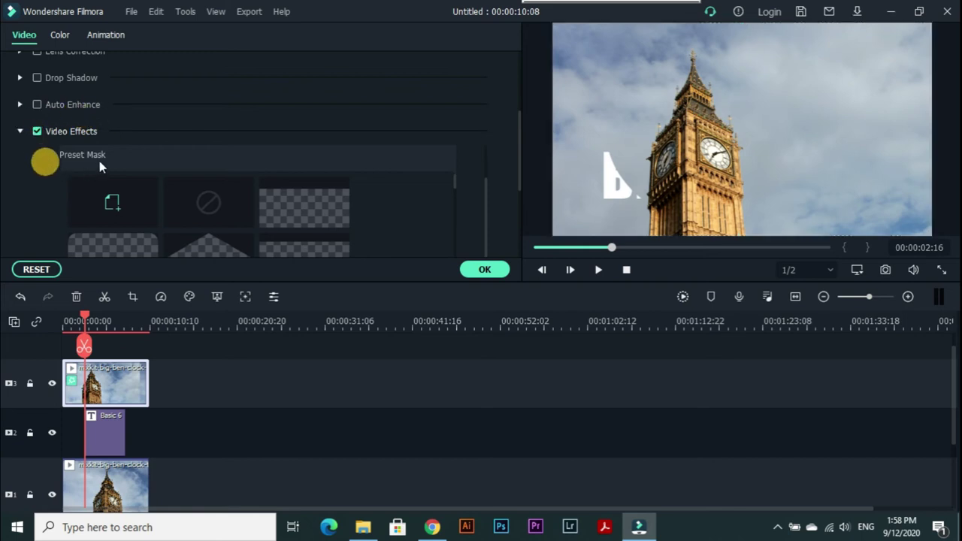
{"action": "left_click", "coordinate": [37, 132]}
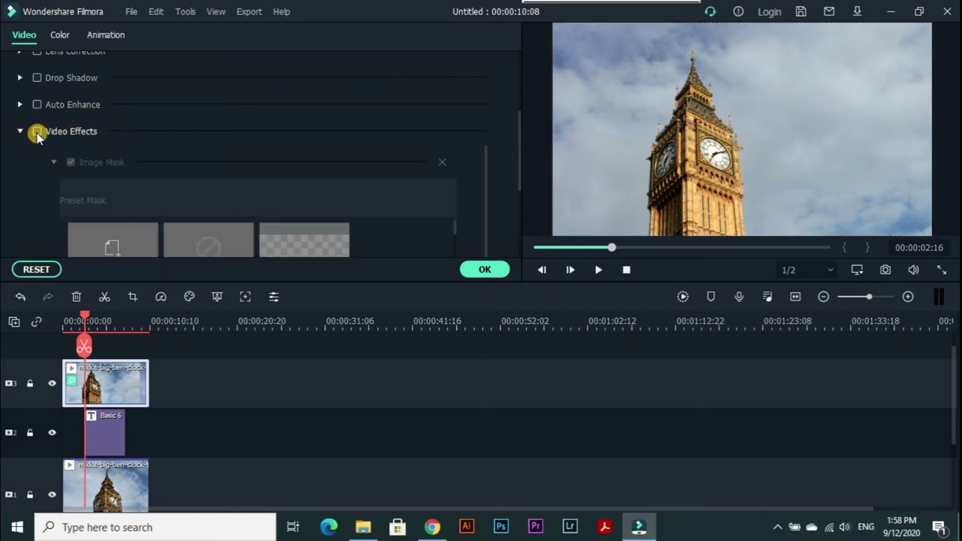
{"action": "left_click", "coordinate": [37, 132]}
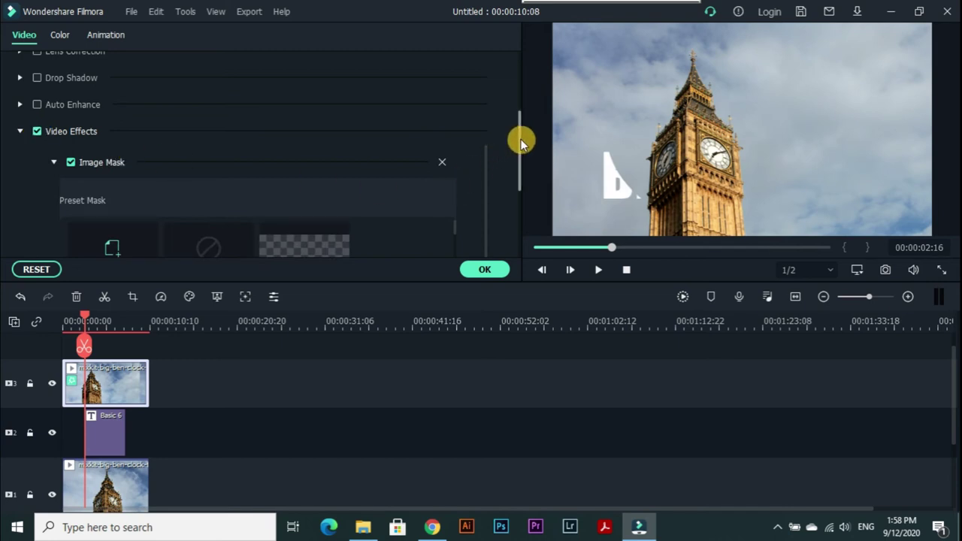
{"action": "left_click_drag", "start_coordinate": [520, 140], "coordinate": [520, 184]}
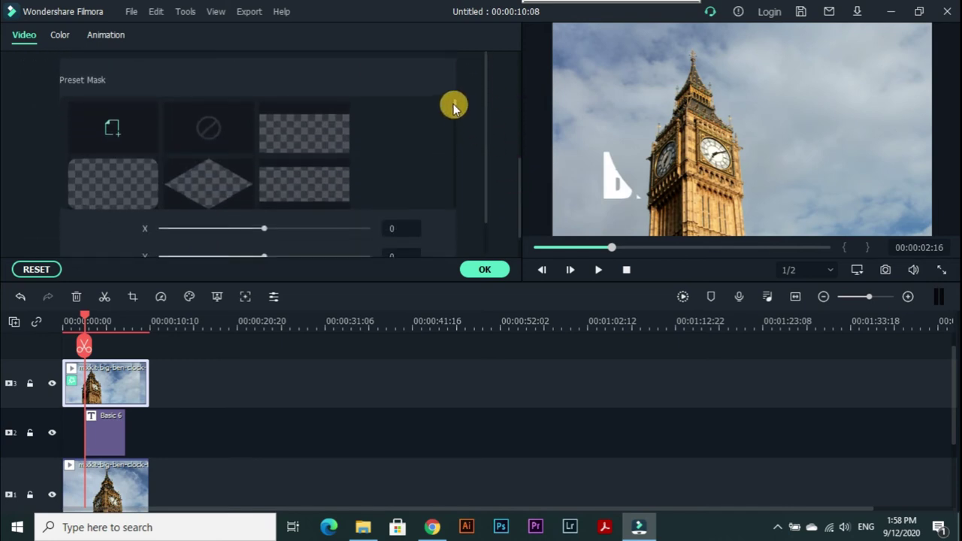
{"action": "left_click_drag", "start_coordinate": [456, 108], "coordinate": [453, 206]}
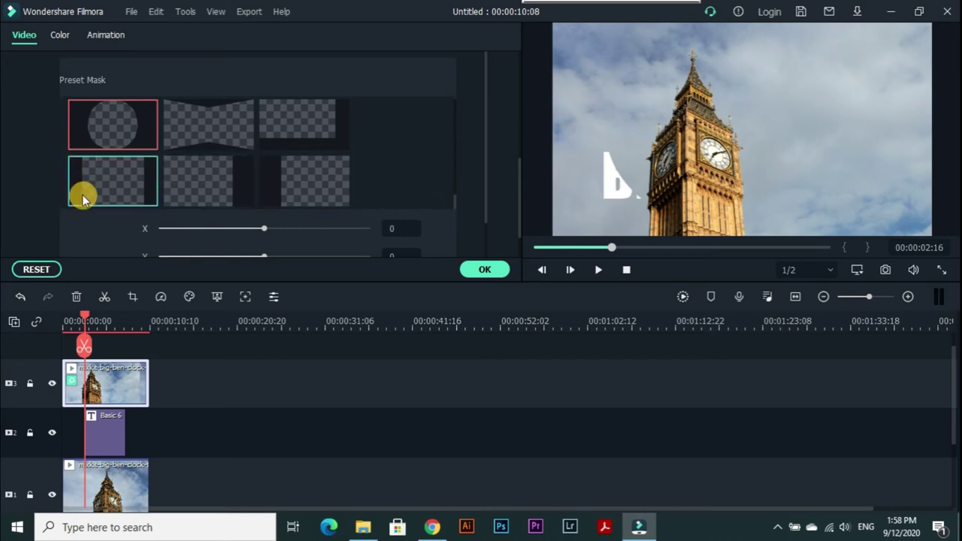
{"action": "left_click", "coordinate": [120, 180]}
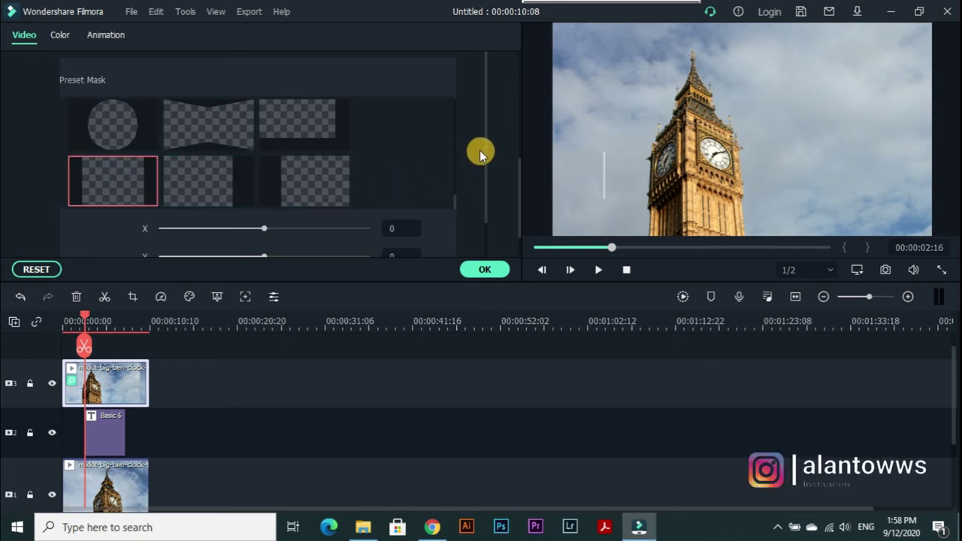
Enter mask X -64, Y -58, width 34 and feather 100.
{"action": "left_click_drag", "start_coordinate": [486, 124], "coordinate": [486, 206]}
{"action": "type", "text": "-64"}
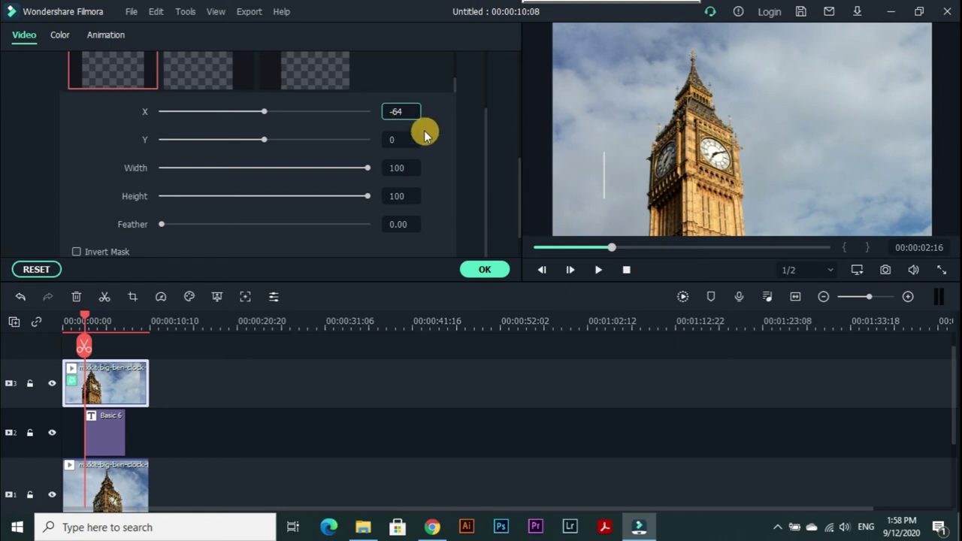
{"action": "key", "text": "Return"}
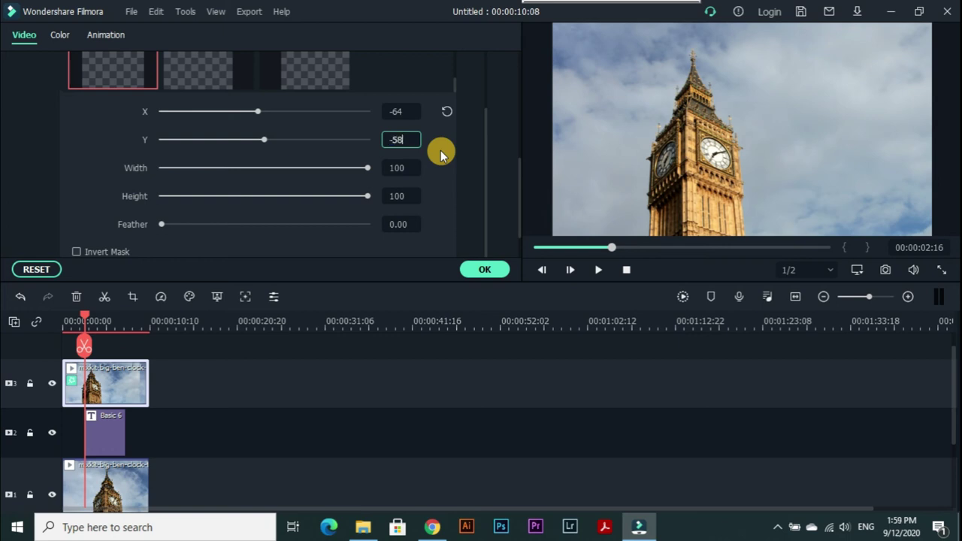
{"action": "left_click", "coordinate": [406, 172]}
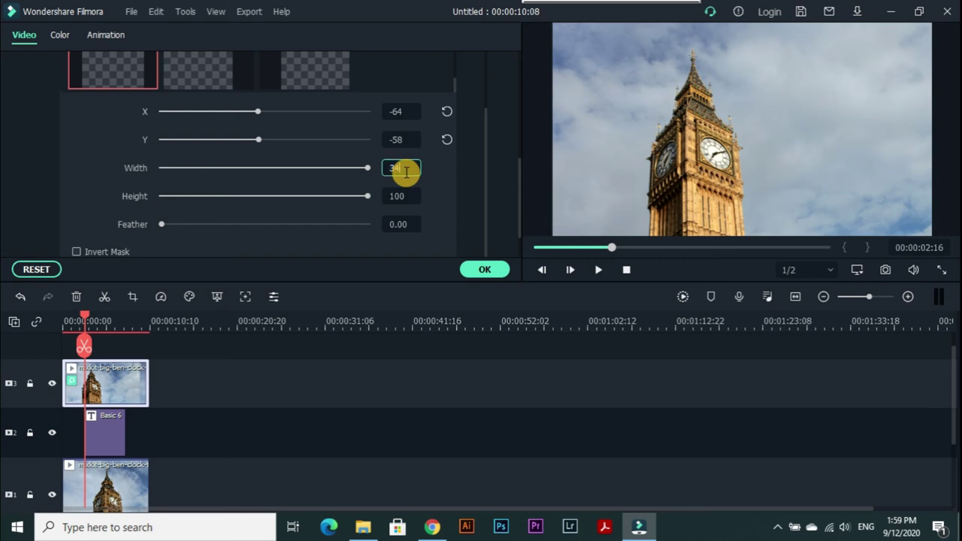
{"action": "left_click", "coordinate": [406, 224]}
{"action": "type", "text": "1"}
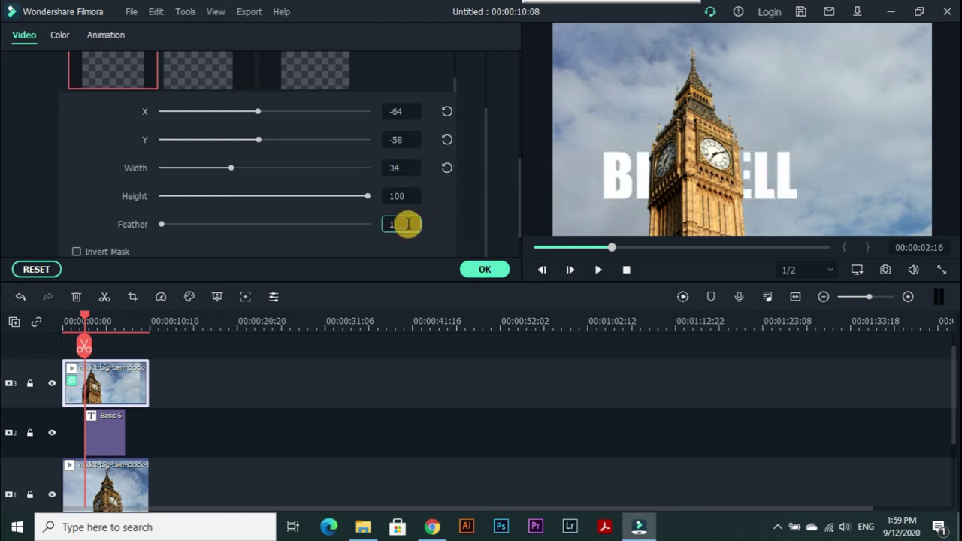
{"action": "type", "text": "00.00"}
{"action": "key", "text": "Return"}
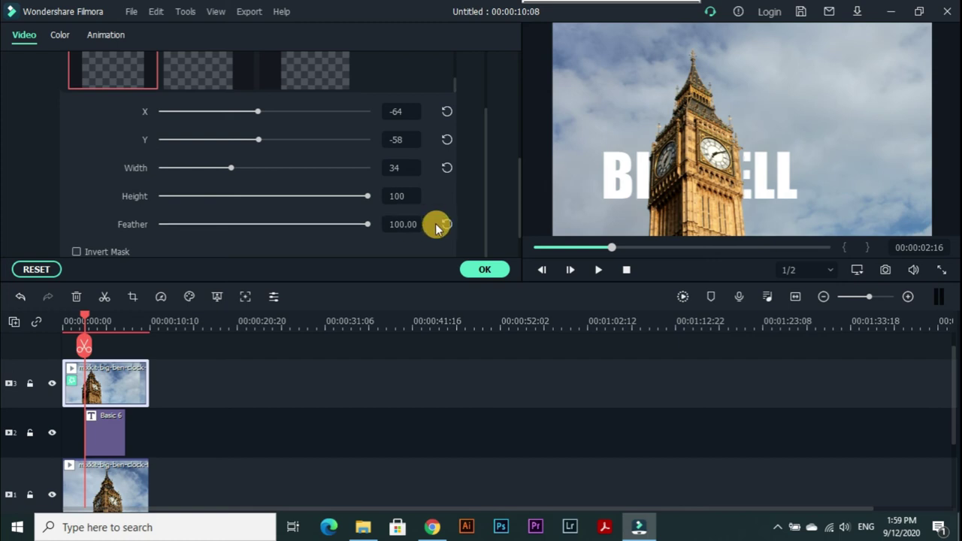
Nudge the mask X to -71 and fine-tune its width so the tower covers the text.
{"action": "scroll", "coordinate": [435, 223], "scroll_direction": "up", "scroll_amount": 3}
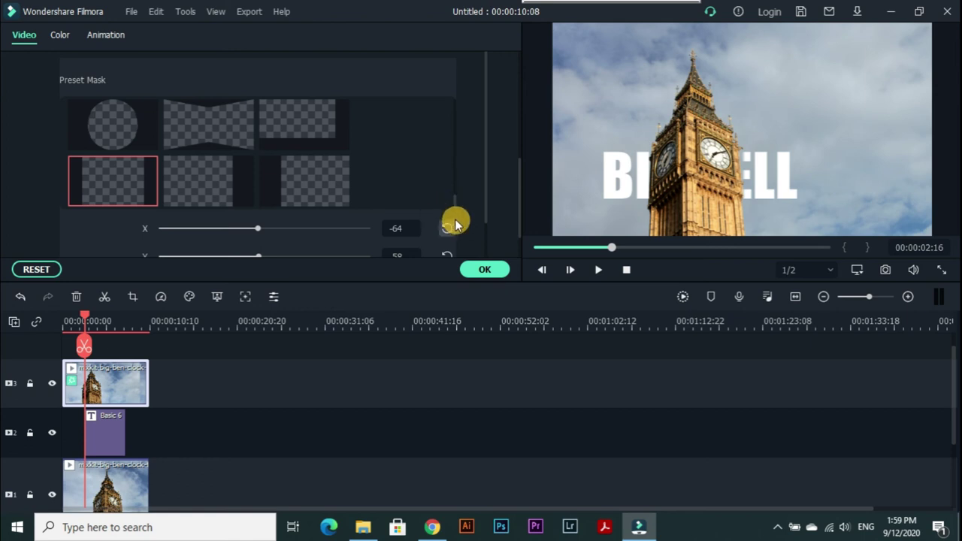
{"action": "left_click_drag", "start_coordinate": [484, 154], "coordinate": [483, 238]}
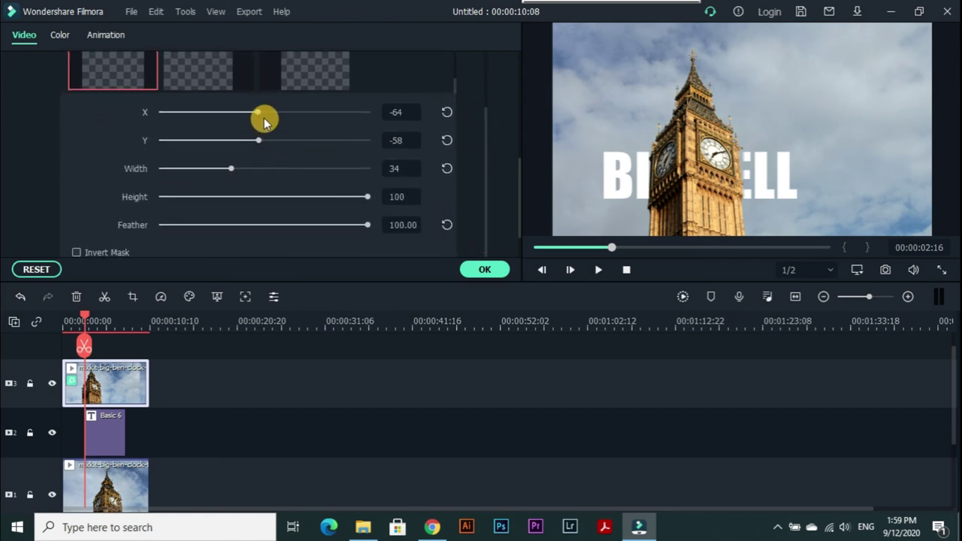
{"action": "mouse_move", "coordinate": [261, 118]}
{"action": "left_mouse_down"}
{"action": "mouse_move", "coordinate": [247, 118]}
{"action": "mouse_move", "coordinate": [257, 123]}
{"action": "left_mouse_up"}
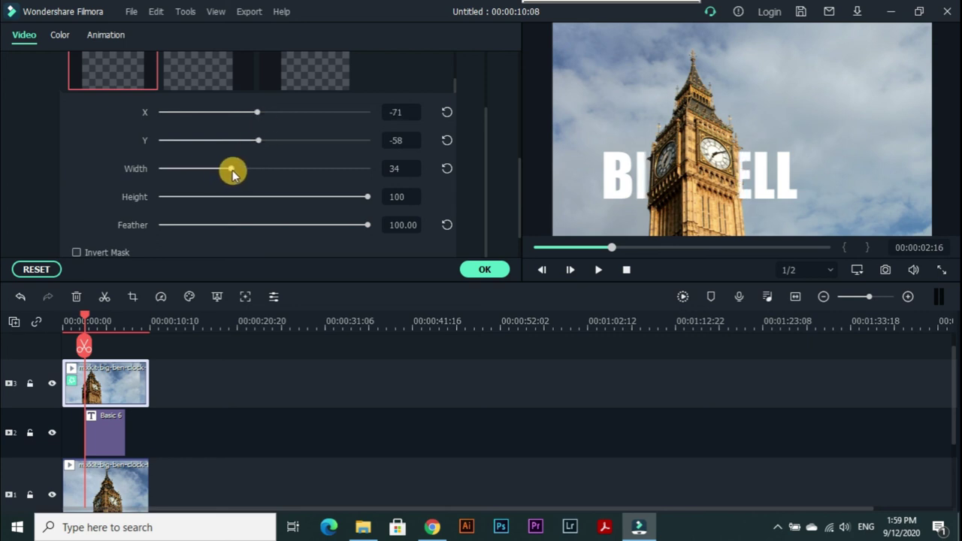
{"action": "mouse_move", "coordinate": [234, 172]}
{"action": "left_mouse_down"}
{"action": "mouse_move", "coordinate": [250, 169]}
{"action": "mouse_move", "coordinate": [234, 173]}
{"action": "left_mouse_up"}
Confirm the mask settings and rewind the playhead to 00:00:00:00.
{"action": "left_click", "coordinate": [481, 269]}
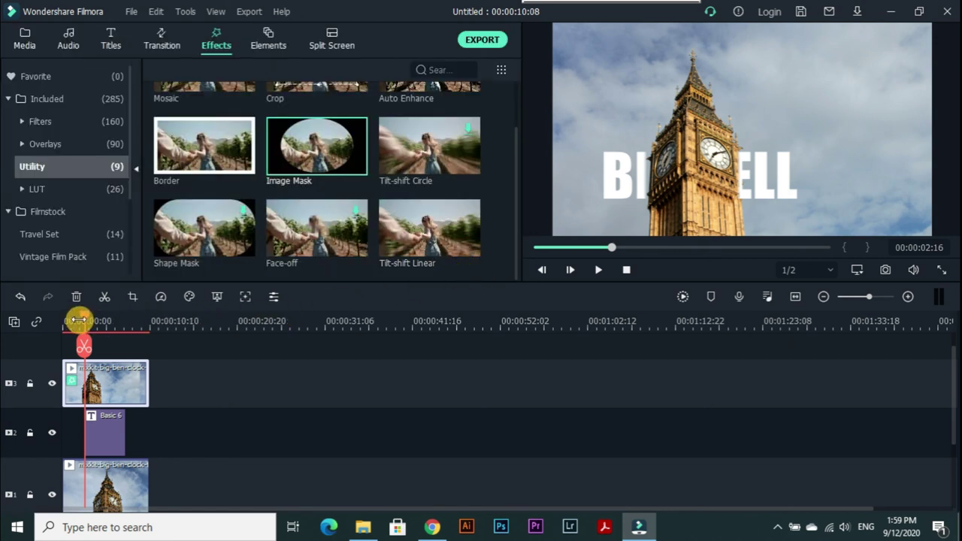
{"action": "left_click_drag", "start_coordinate": [85, 321], "coordinate": [65, 321]}
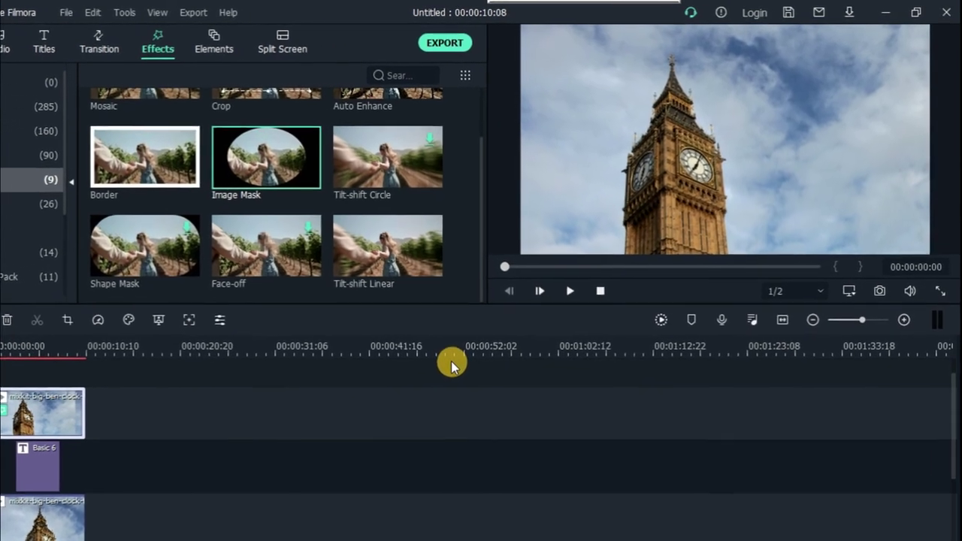